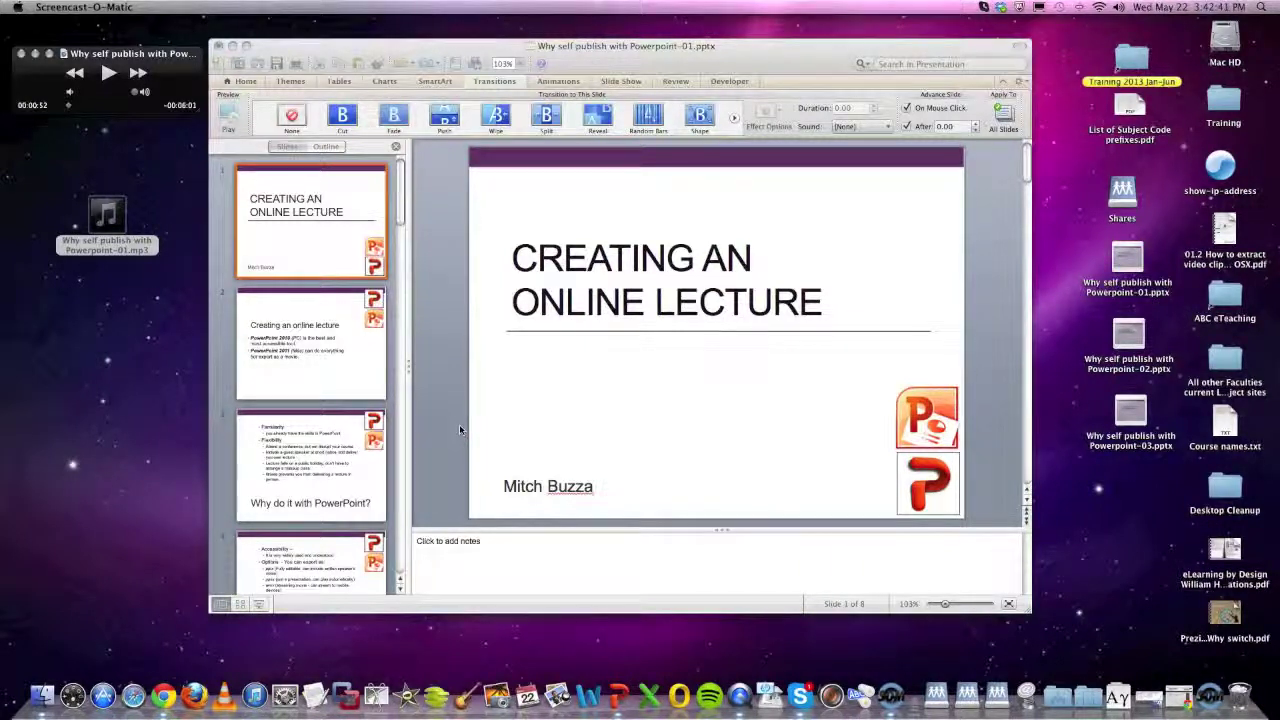
Bring the lecture deck to the front, close the QuickTime mini player, and select the narration mp3
click(328, 48)
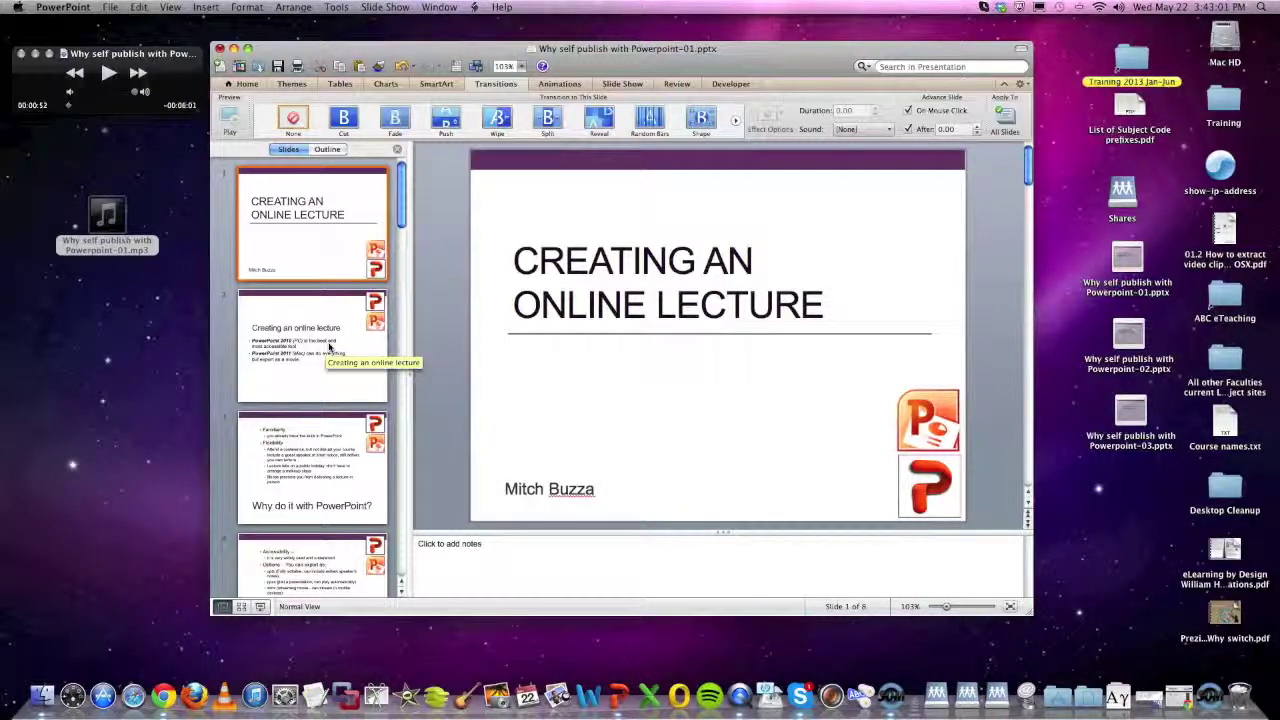
drag(292, 47, 291, 52)
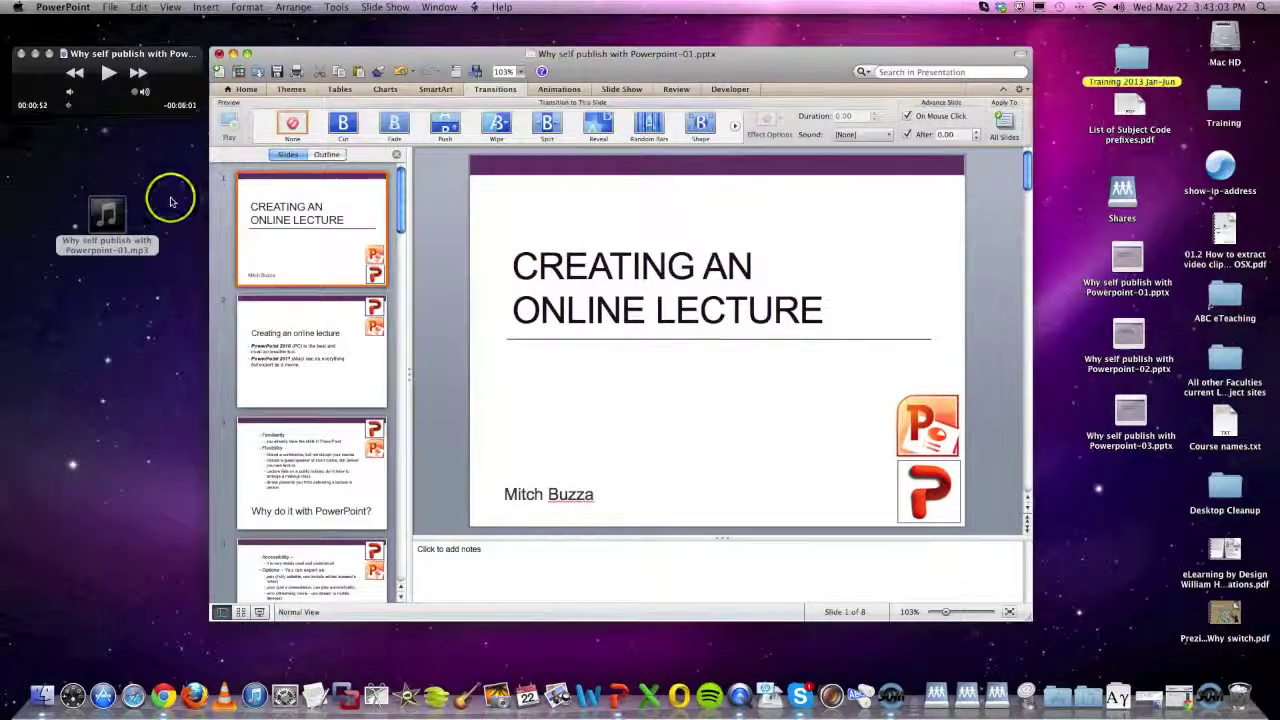
click(163, 63)
click(277, 55)
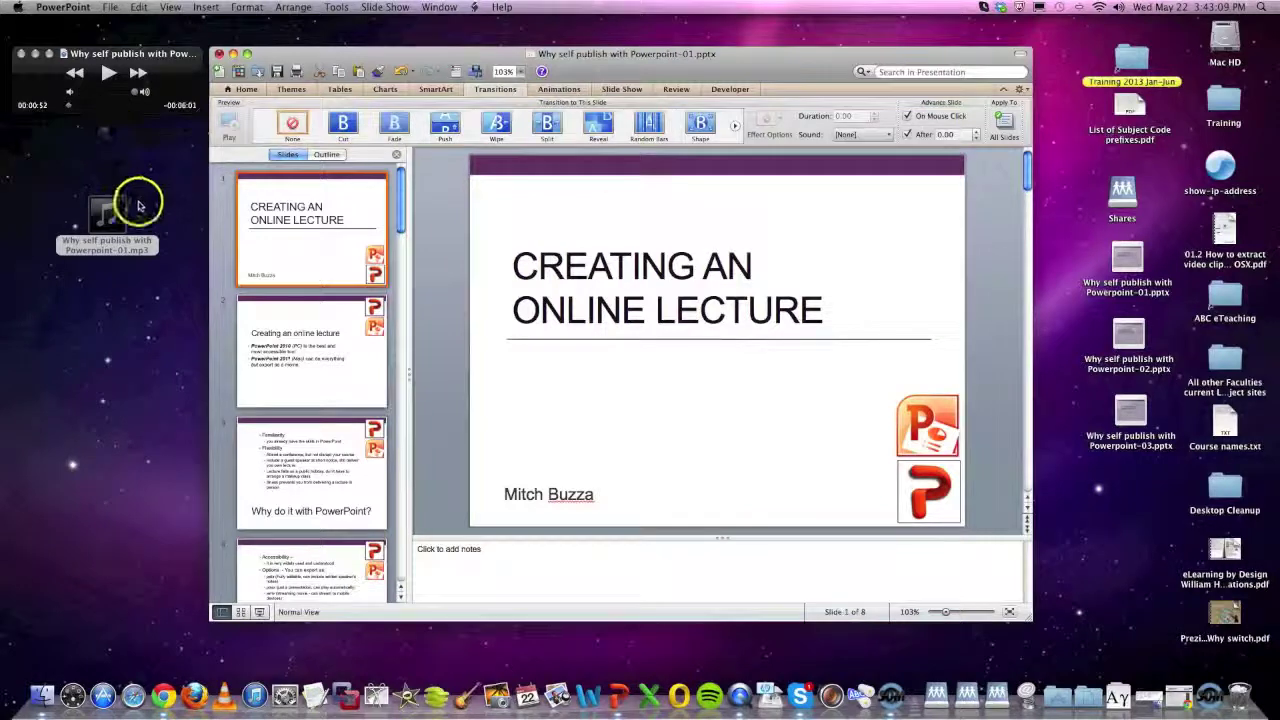
click(21, 55)
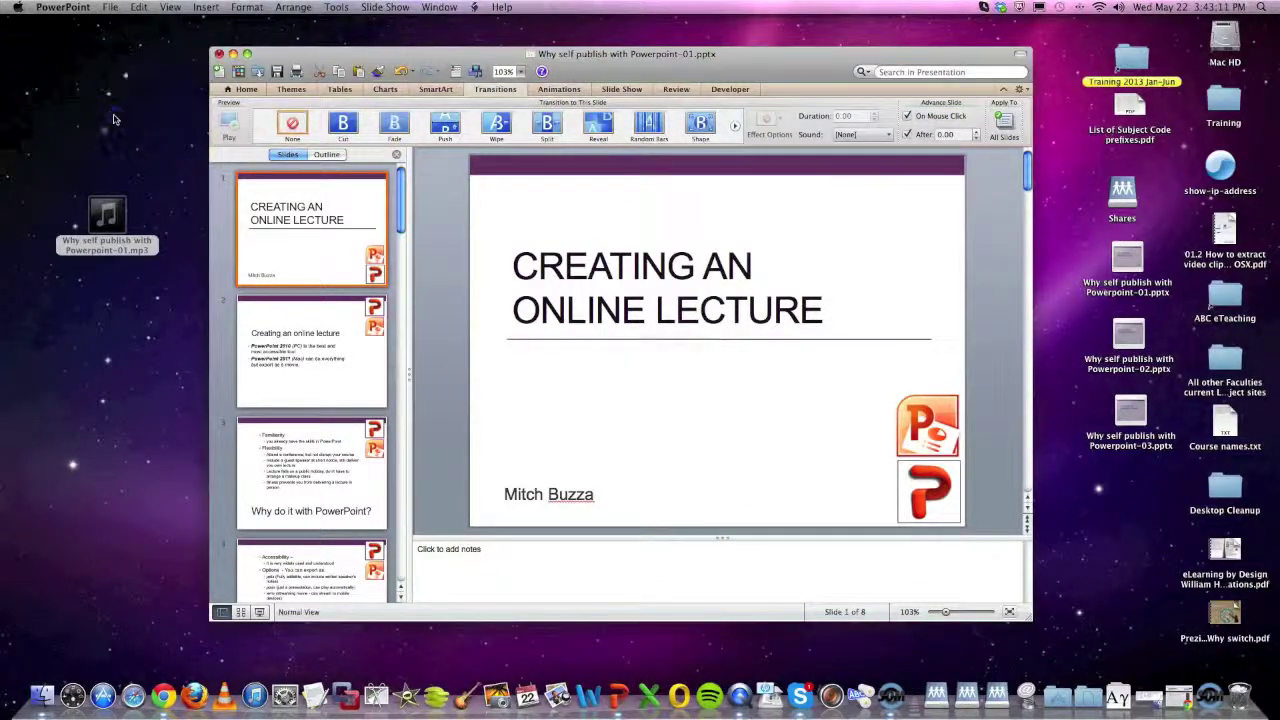
click(104, 214)
Open the narration mp3 in QuickTime Player, placed top-left beside the PowerPoint deck
right_click(108, 215)
mouse_move(203, 237)
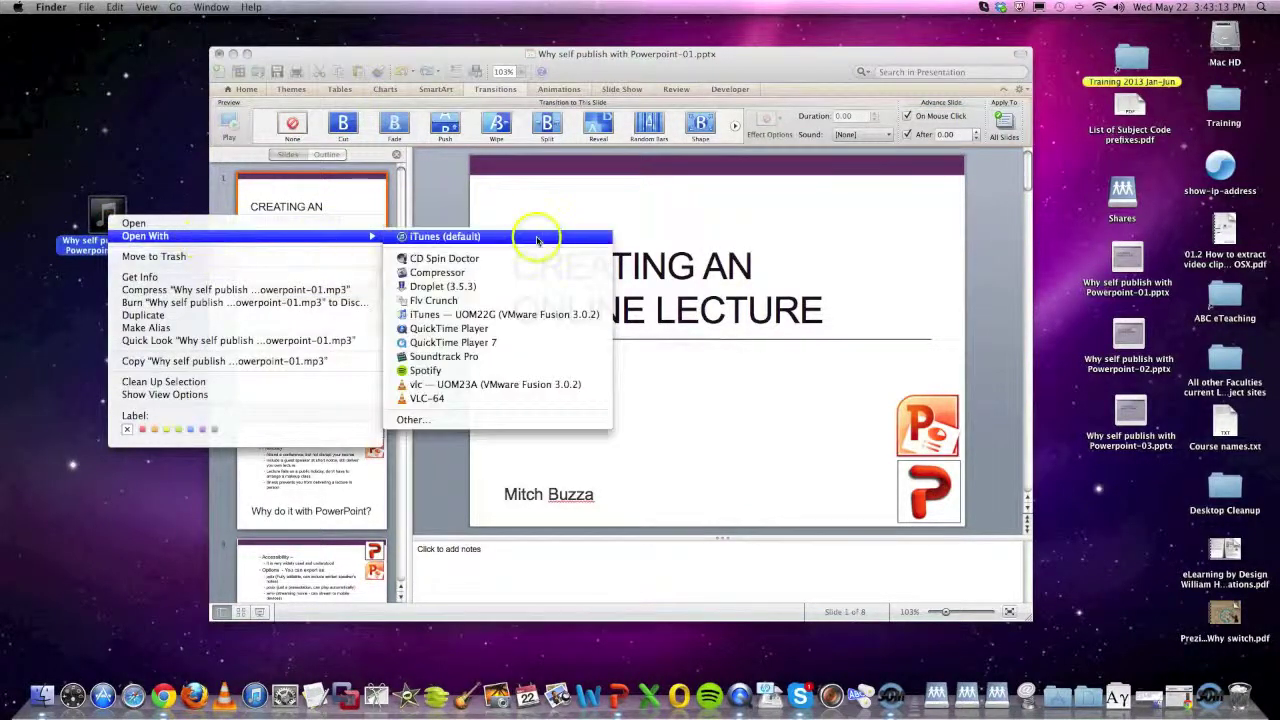
click(500, 329)
drag(128, 90, 120, 55)
click(270, 57)
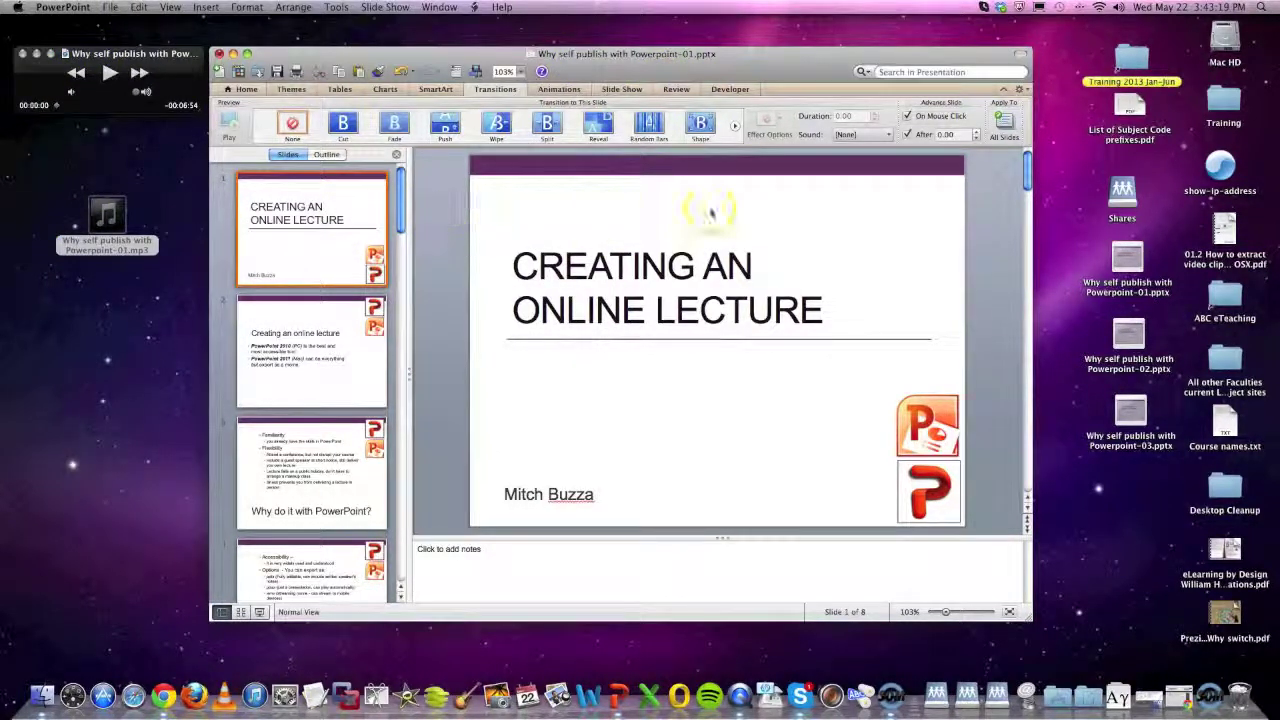
Check slide 2, return to slide 1, and bring up the Slide Show tab
click(347, 355)
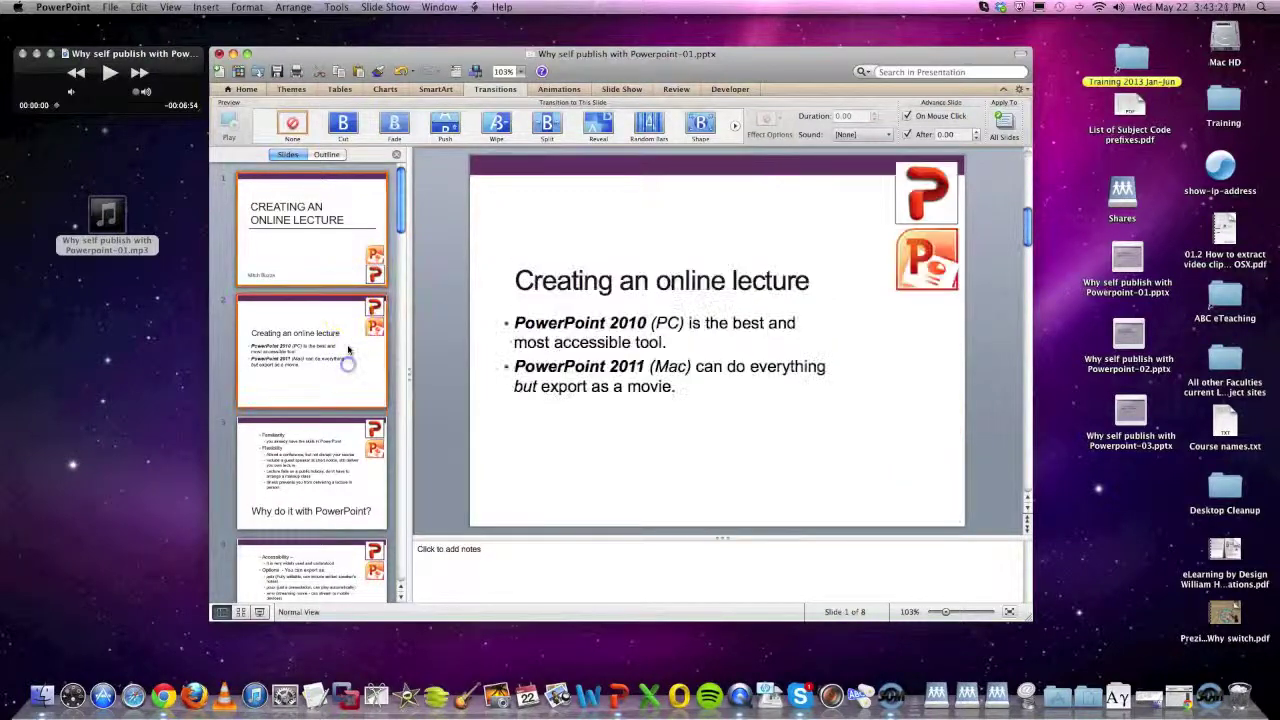
click(340, 262)
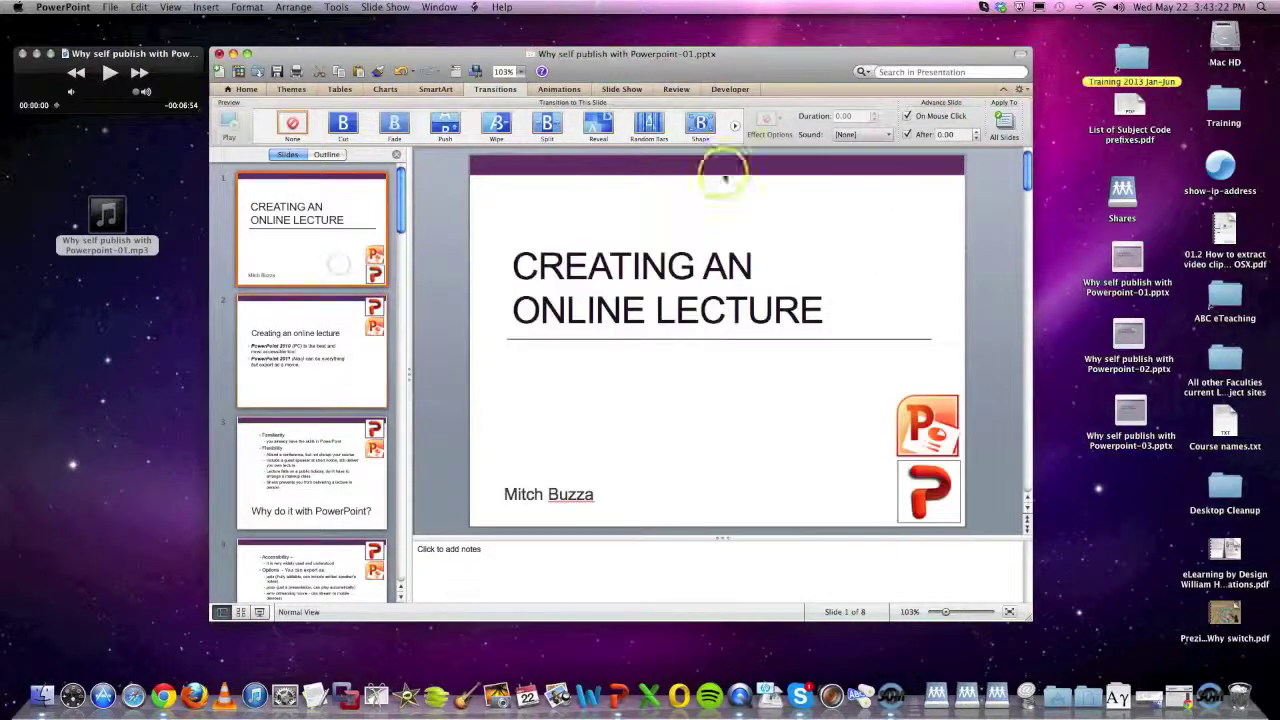
click(312, 366)
click(349, 264)
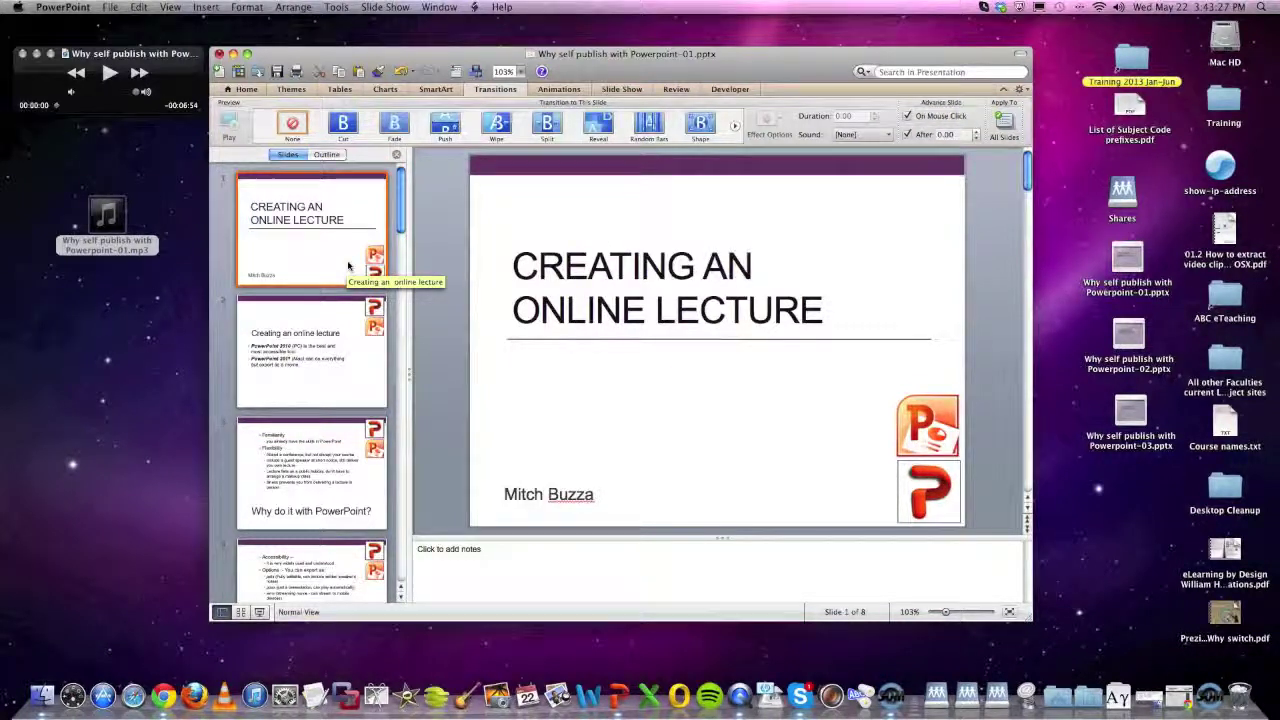
click(618, 90)
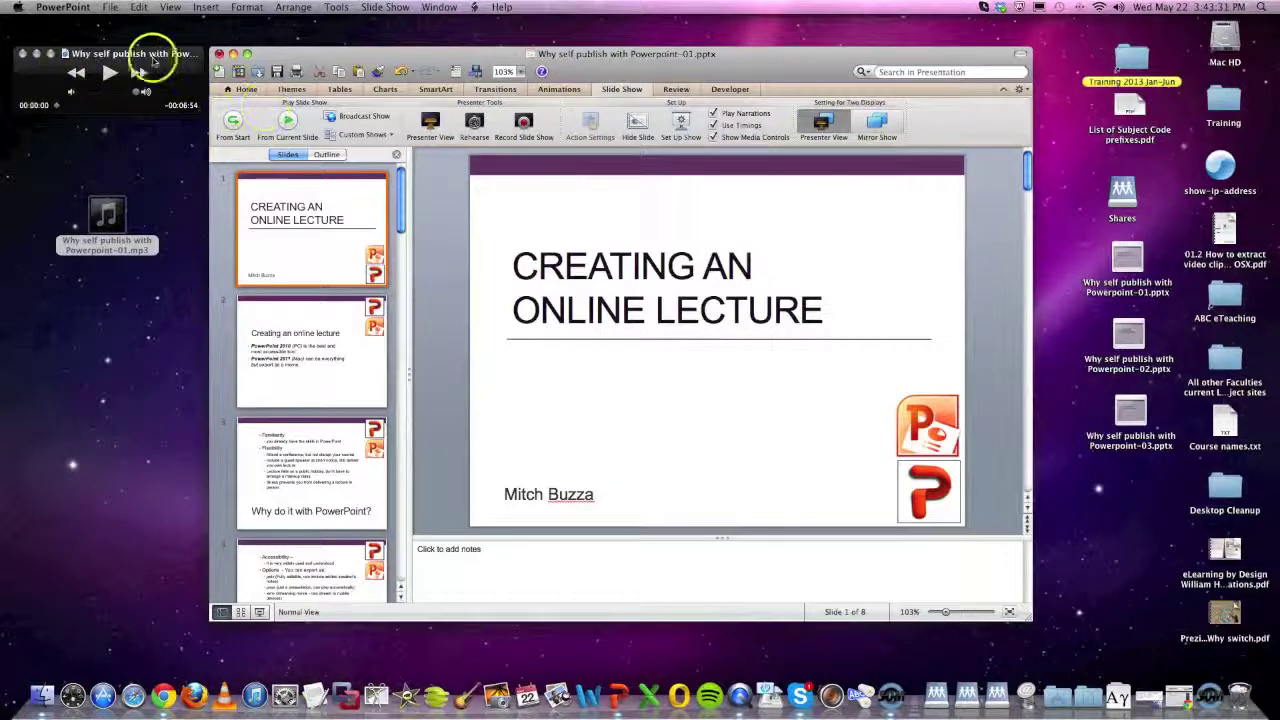
Start the narration playing in QuickTime and begin rehearsing slide timings
drag(287, 58, 291, 58)
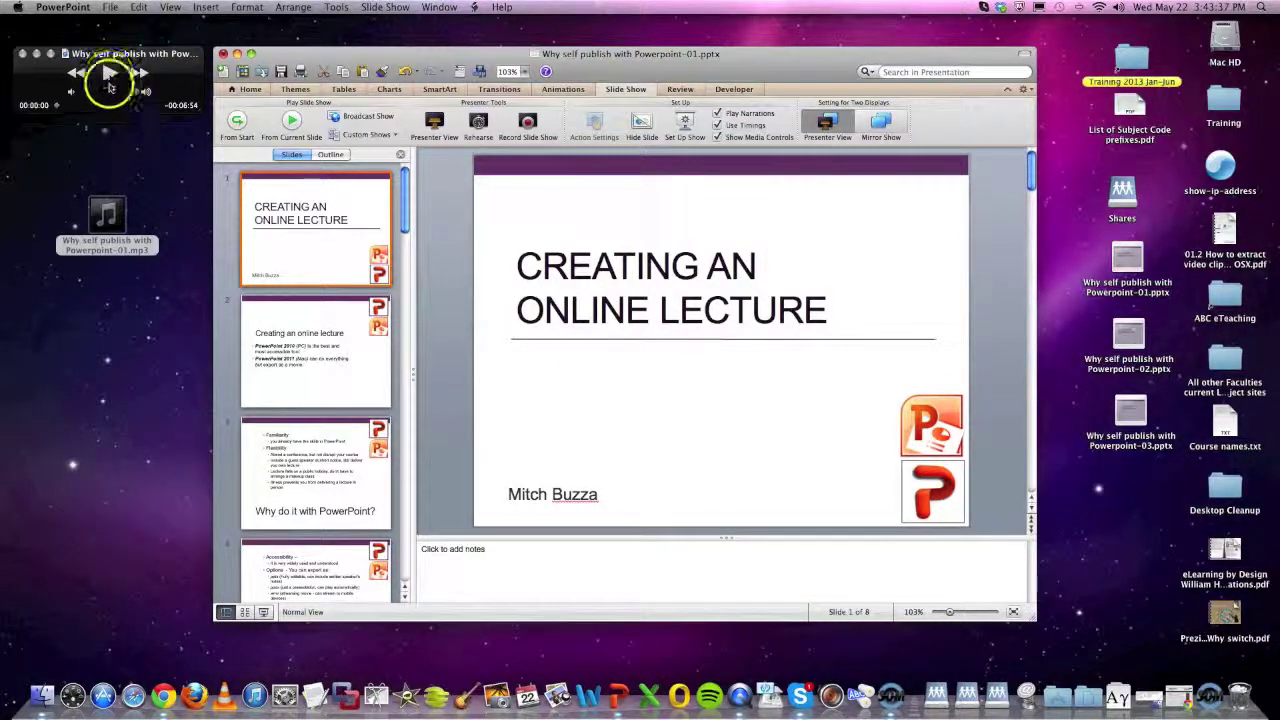
click(109, 72)
click(479, 121)
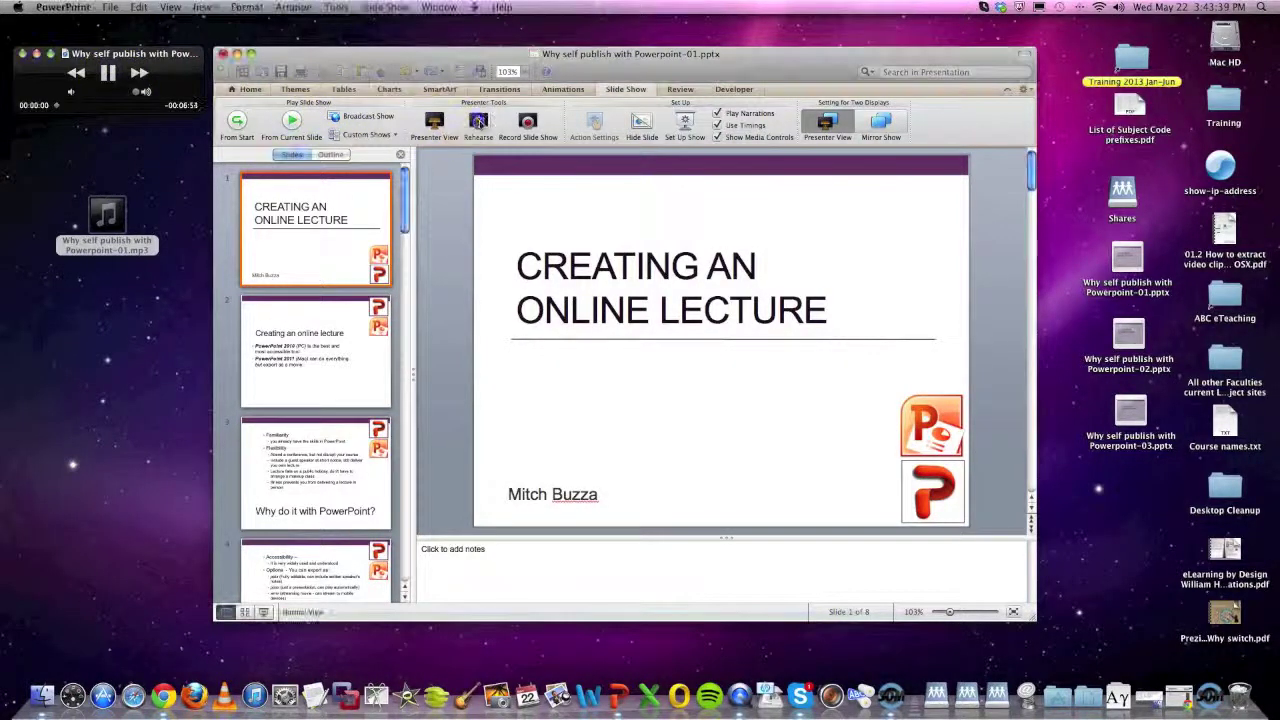
click(479, 121)
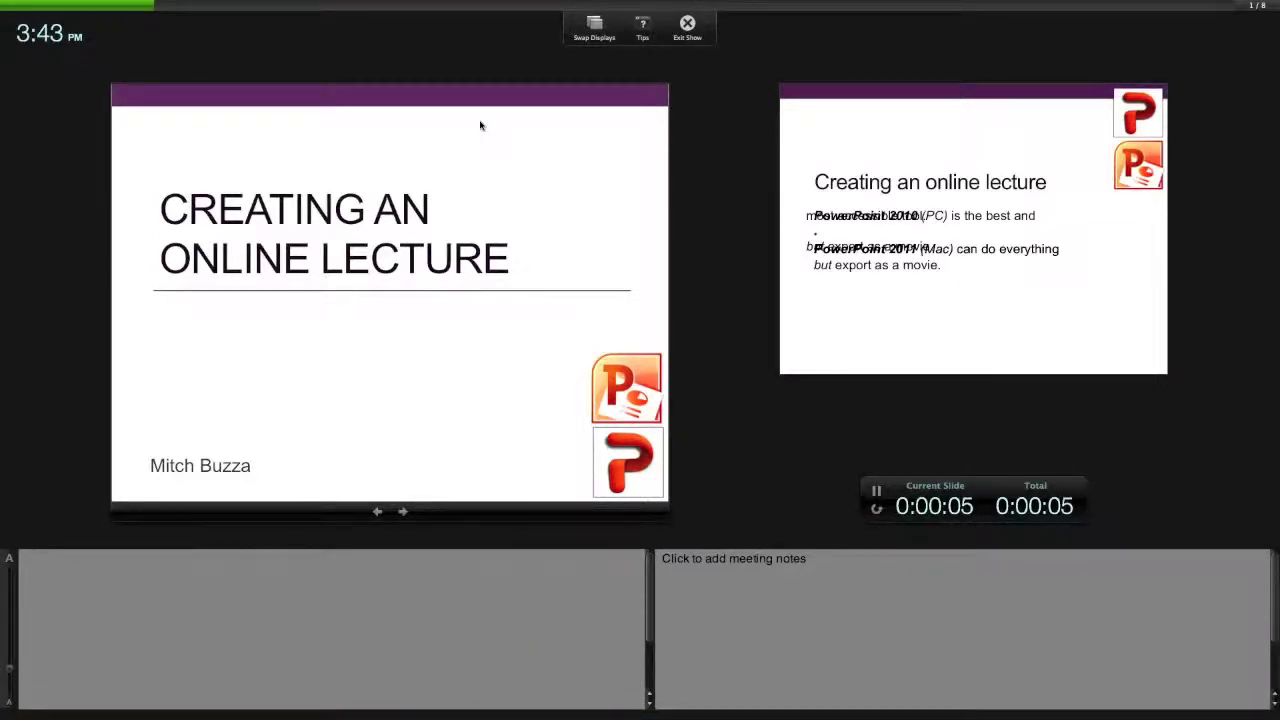
Advance the rehearsal to slide 3, end it, save the 0:00:38 timings, and pause the narration
key(Right)
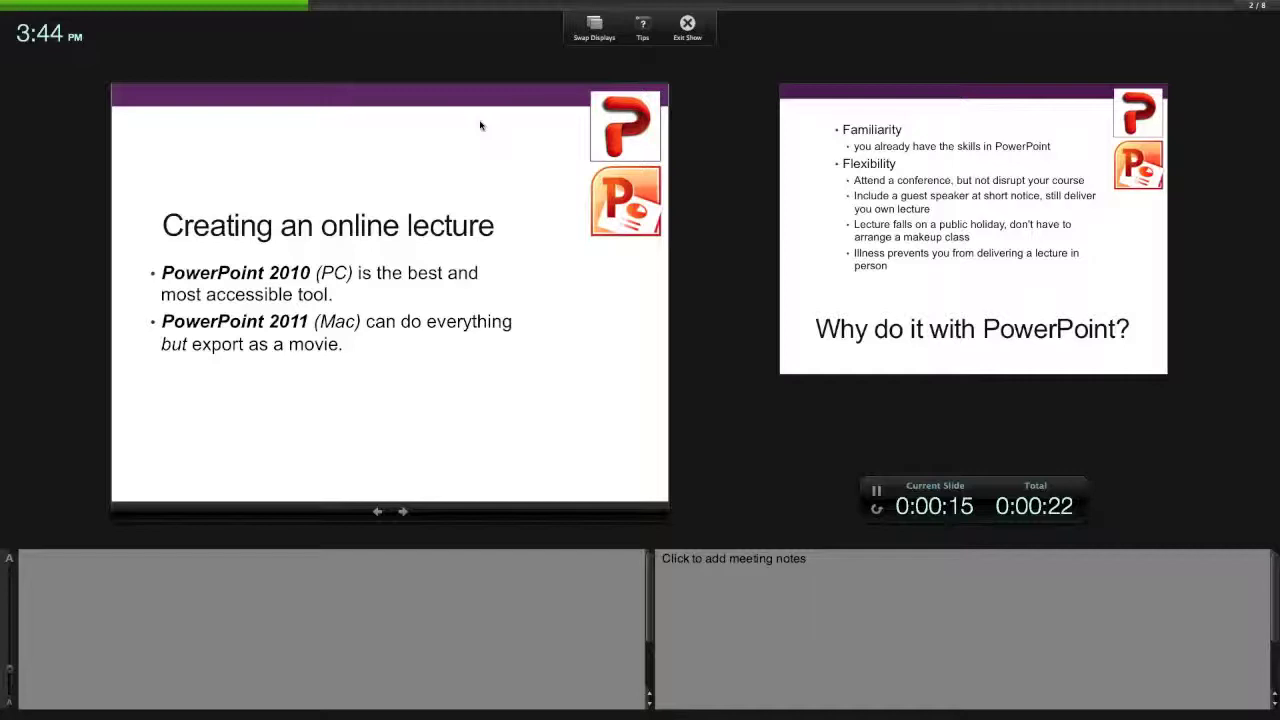
click(480, 125)
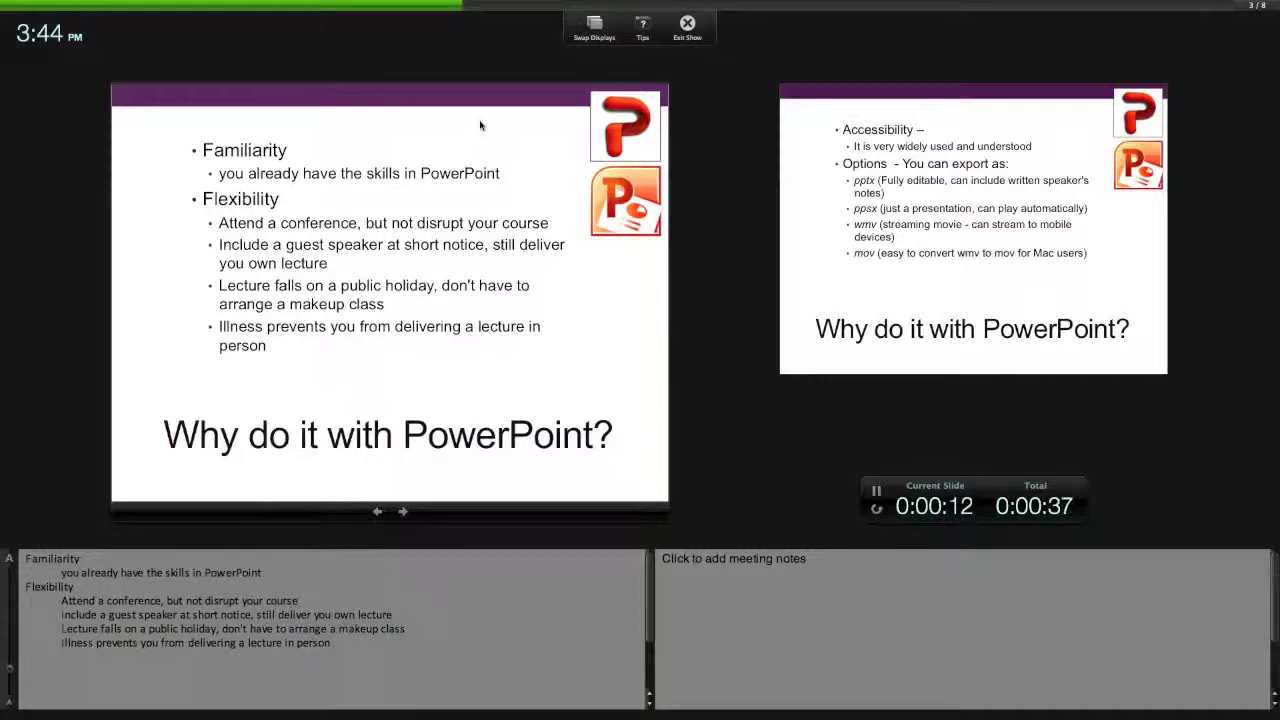
key(Escape)
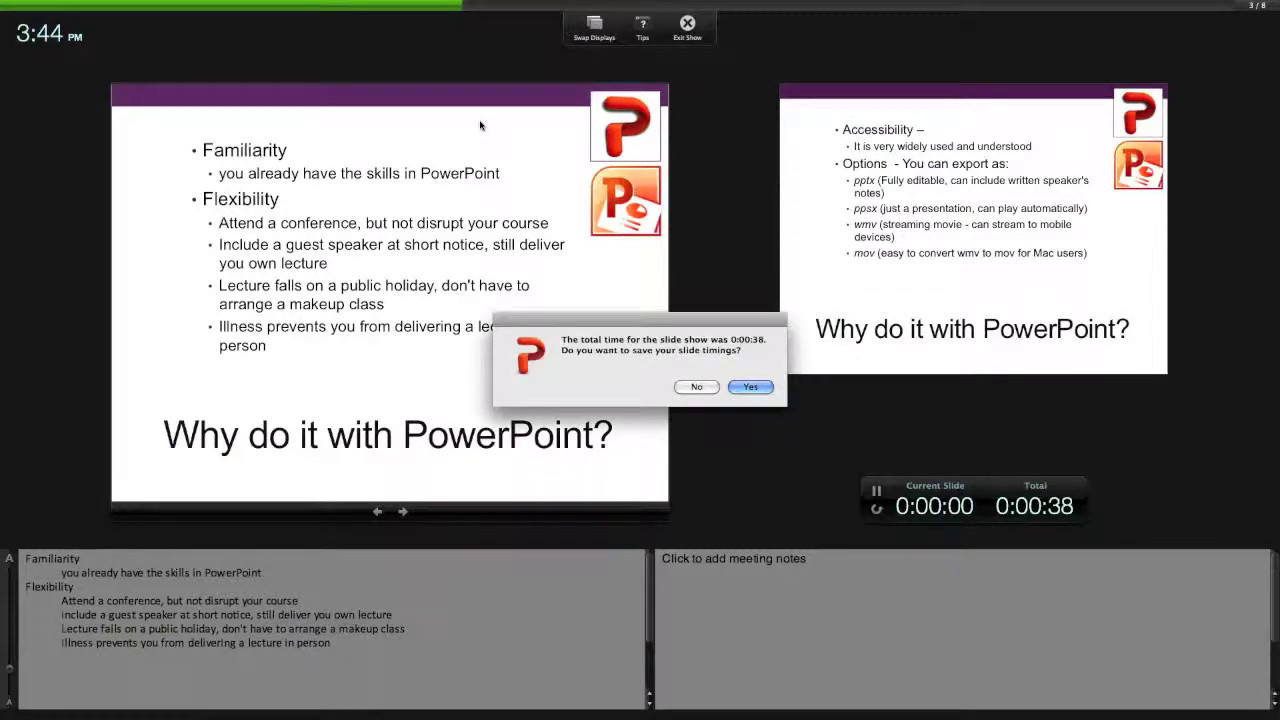
click(750, 387)
click(108, 73)
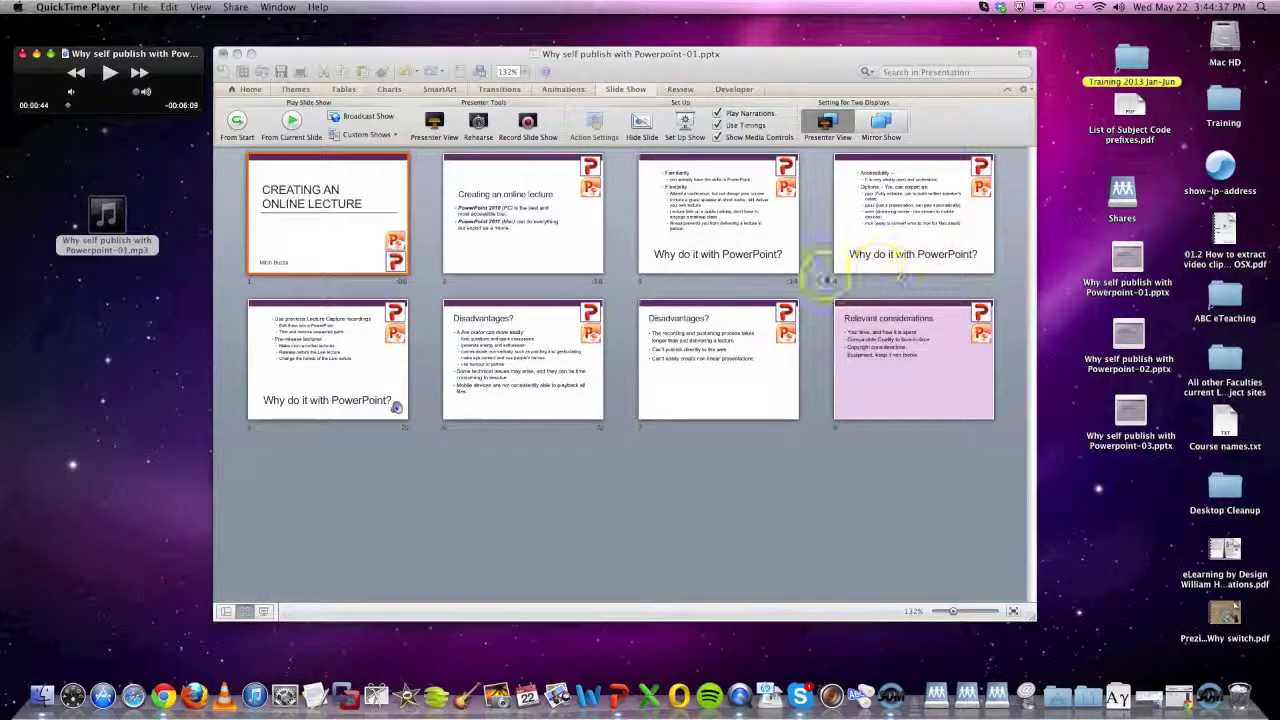
click(352, 235)
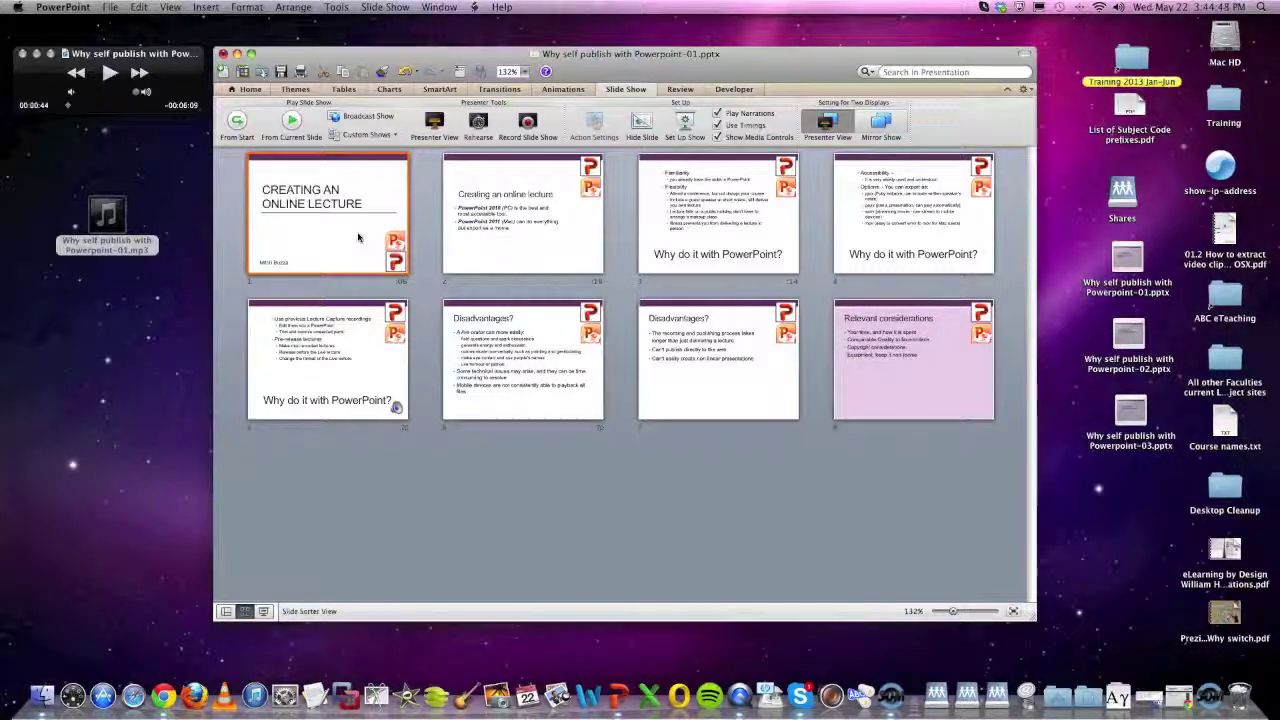
double_click(358, 237)
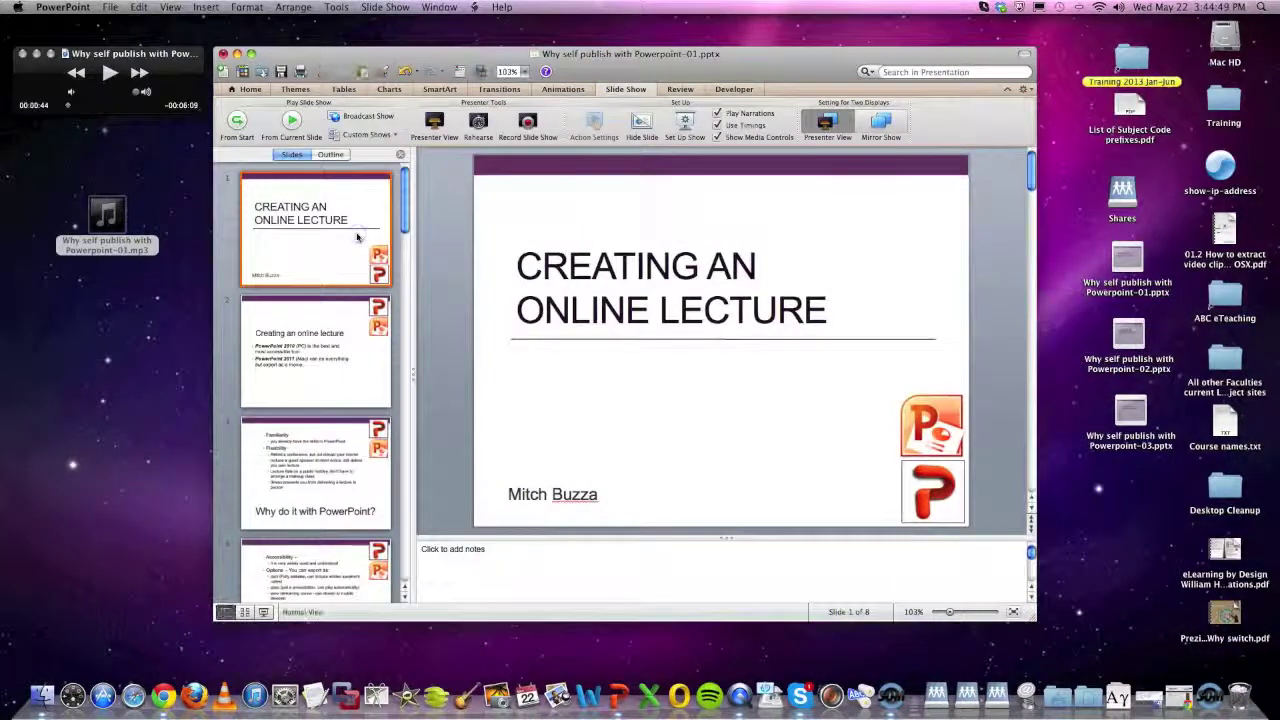
Place the MP3 on slide 1 by the lower-right logos, set to Play Across Slides, and start the show
drag(105, 210, 671, 458)
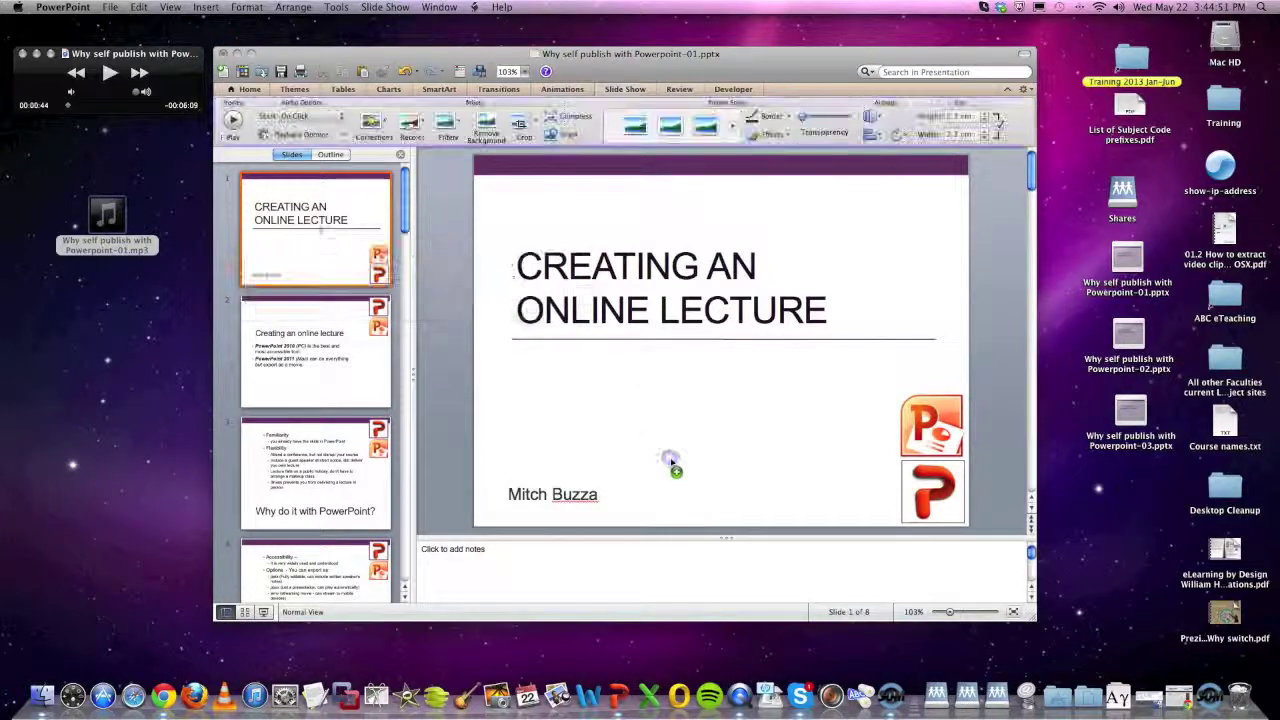
drag(722, 342, 822, 460)
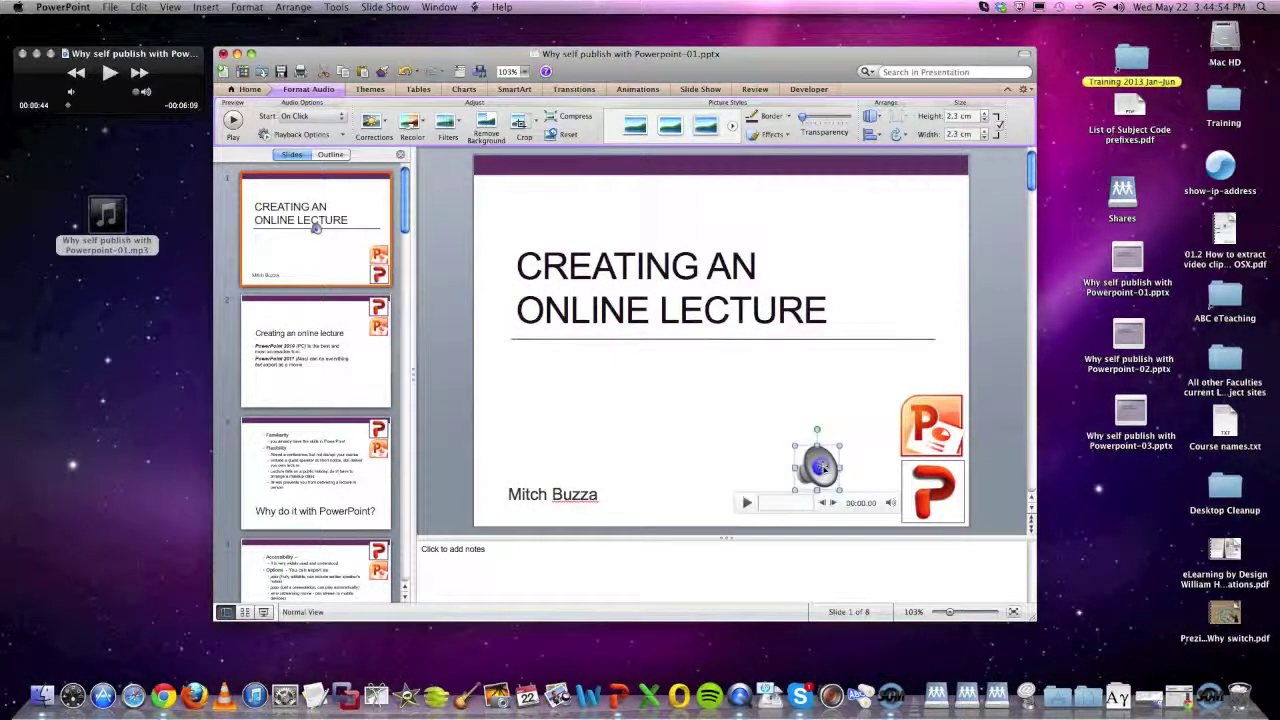
click(307, 122)
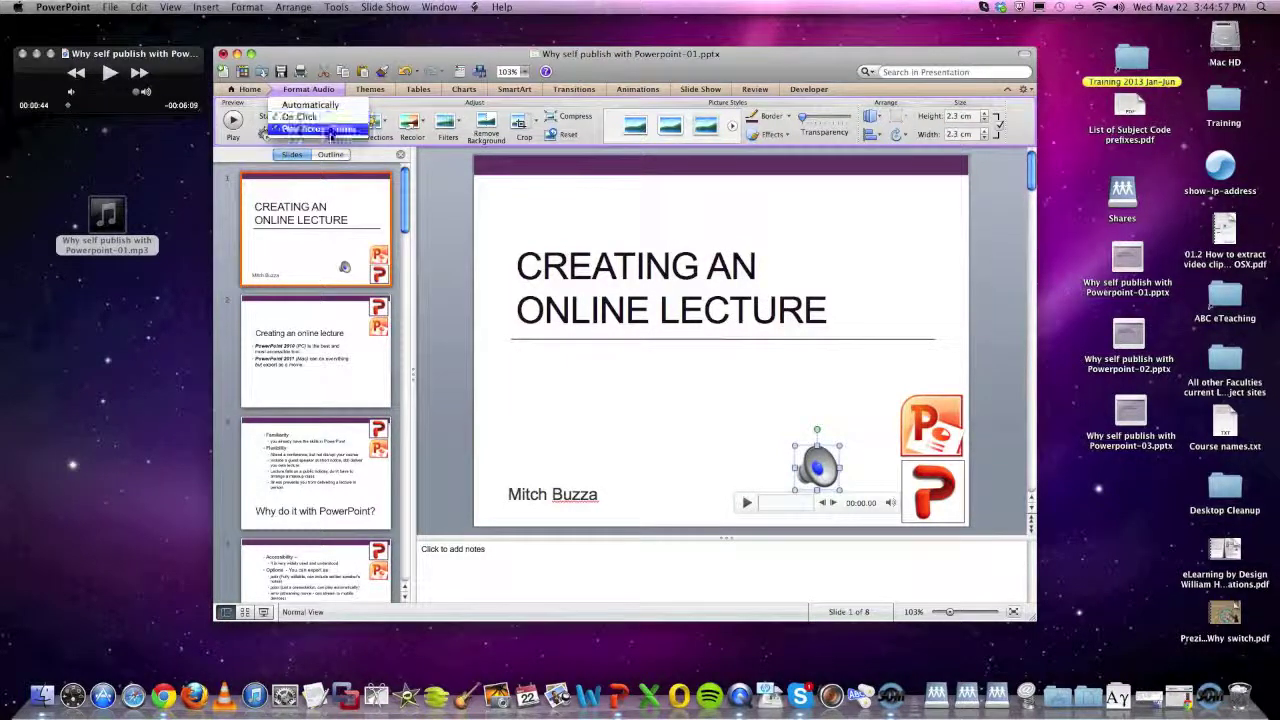
click(333, 134)
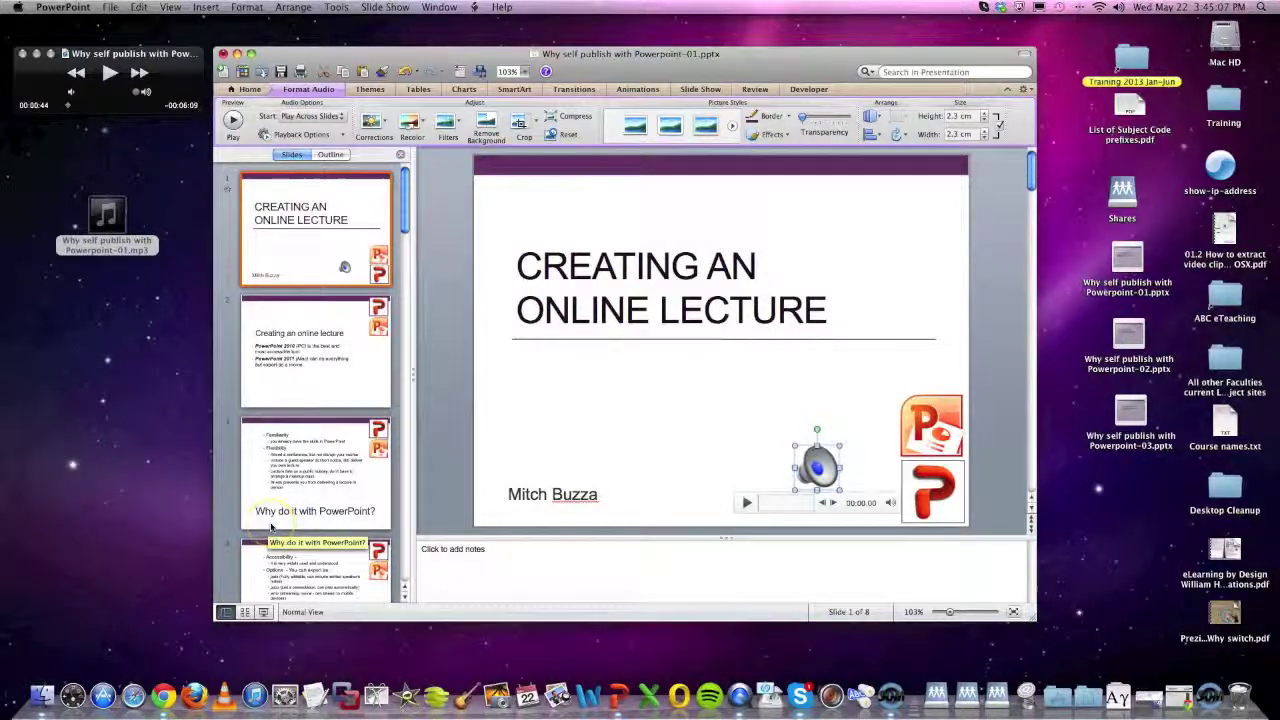
click(263, 613)
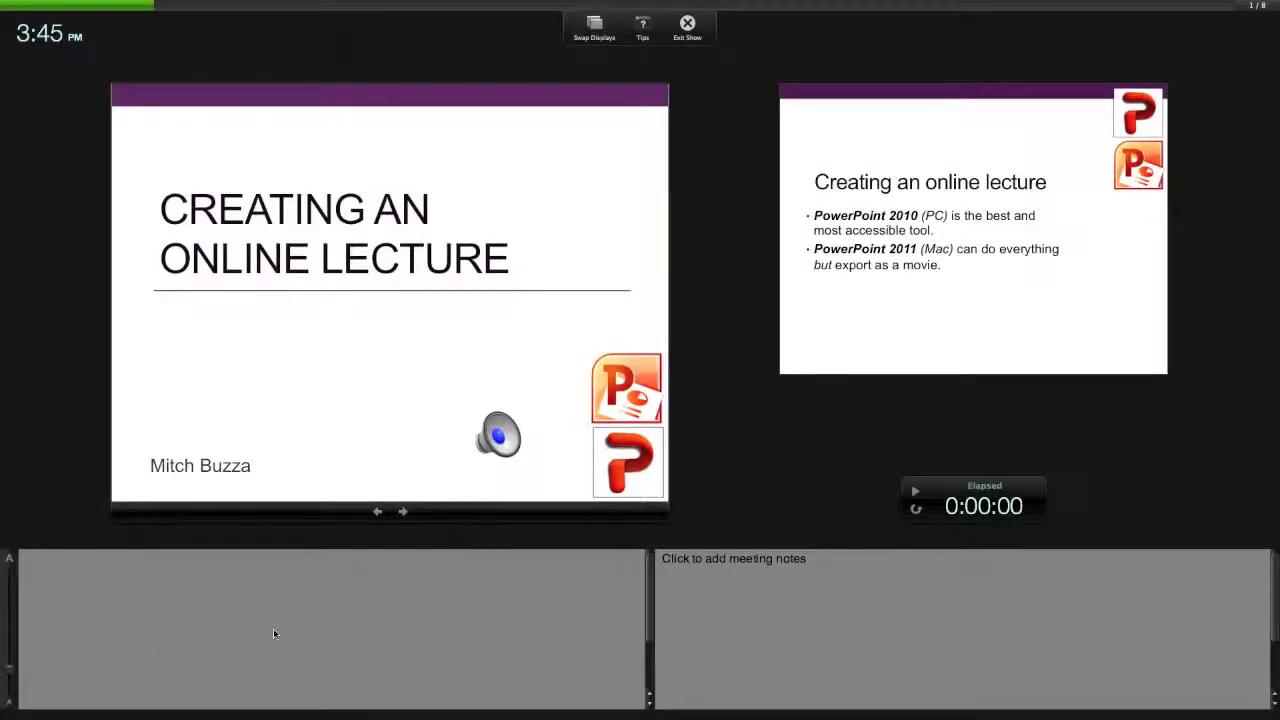
Advance the test show to slide 2, 'Creating an online lecture', then end it
key(Right)
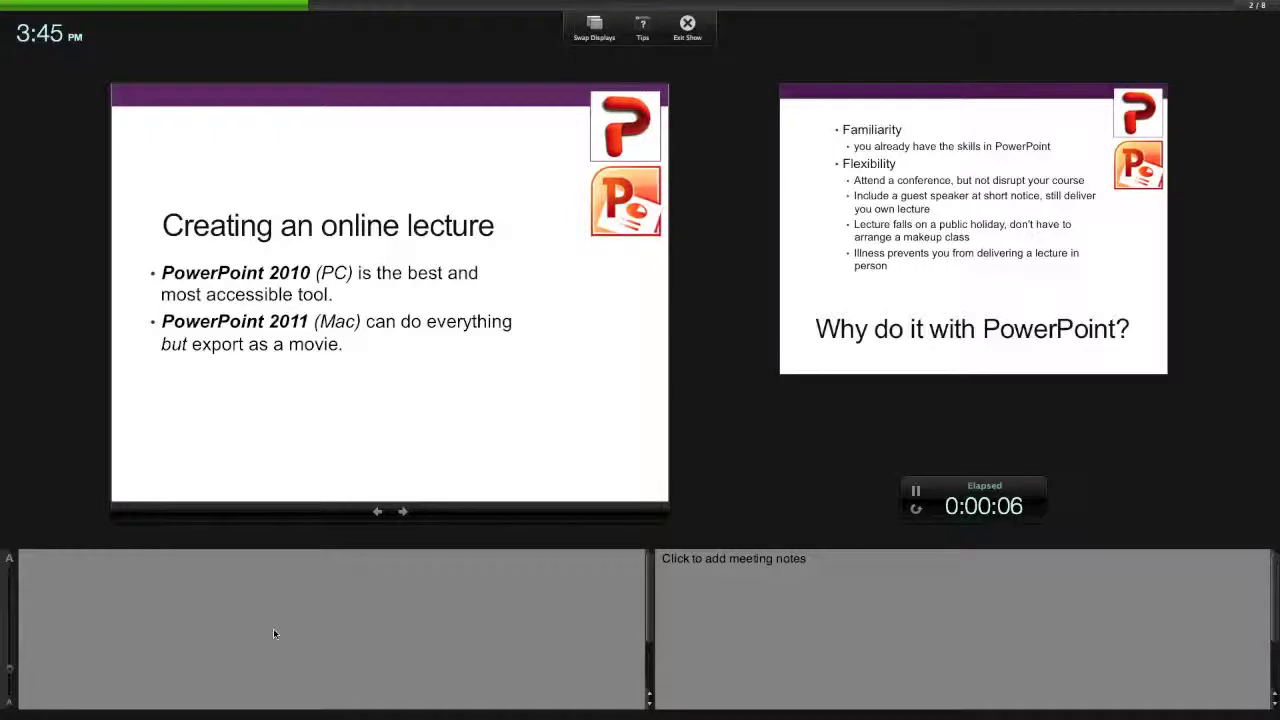
key(Escape)
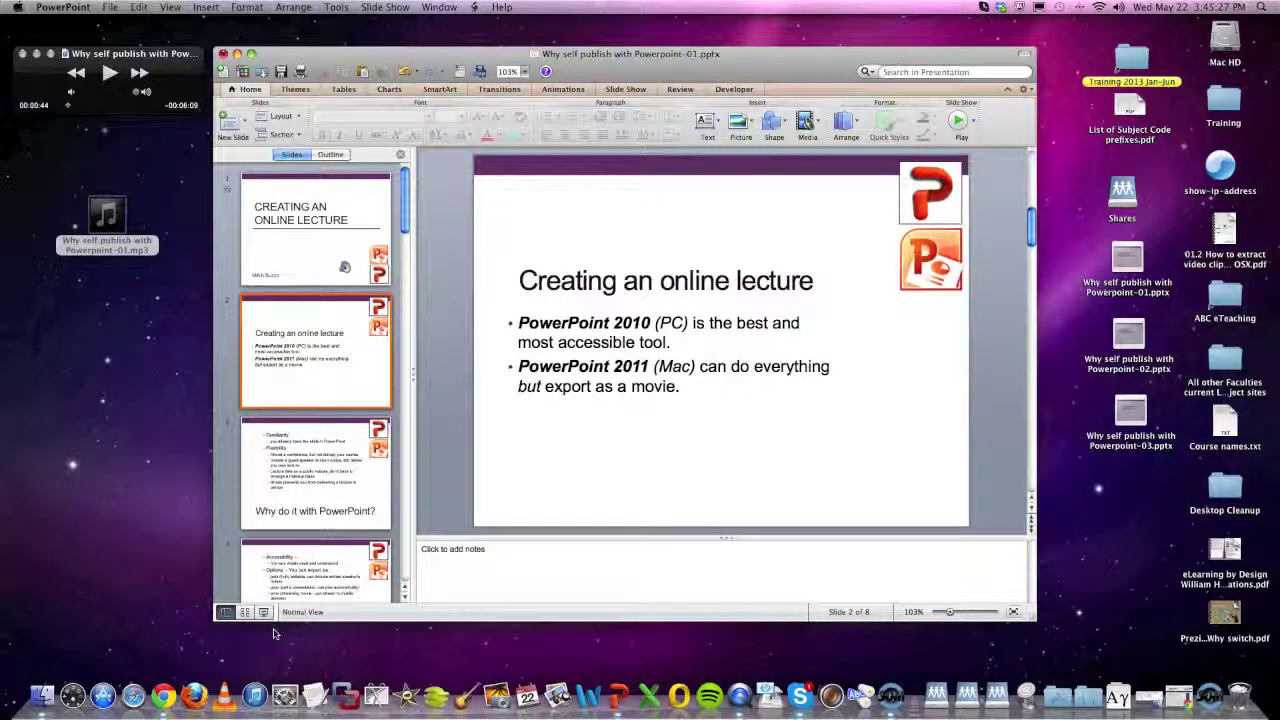
Make slide 1 advance automatically after 7.05 seconds, then rerun the slideshow from slide 1
click(300, 273)
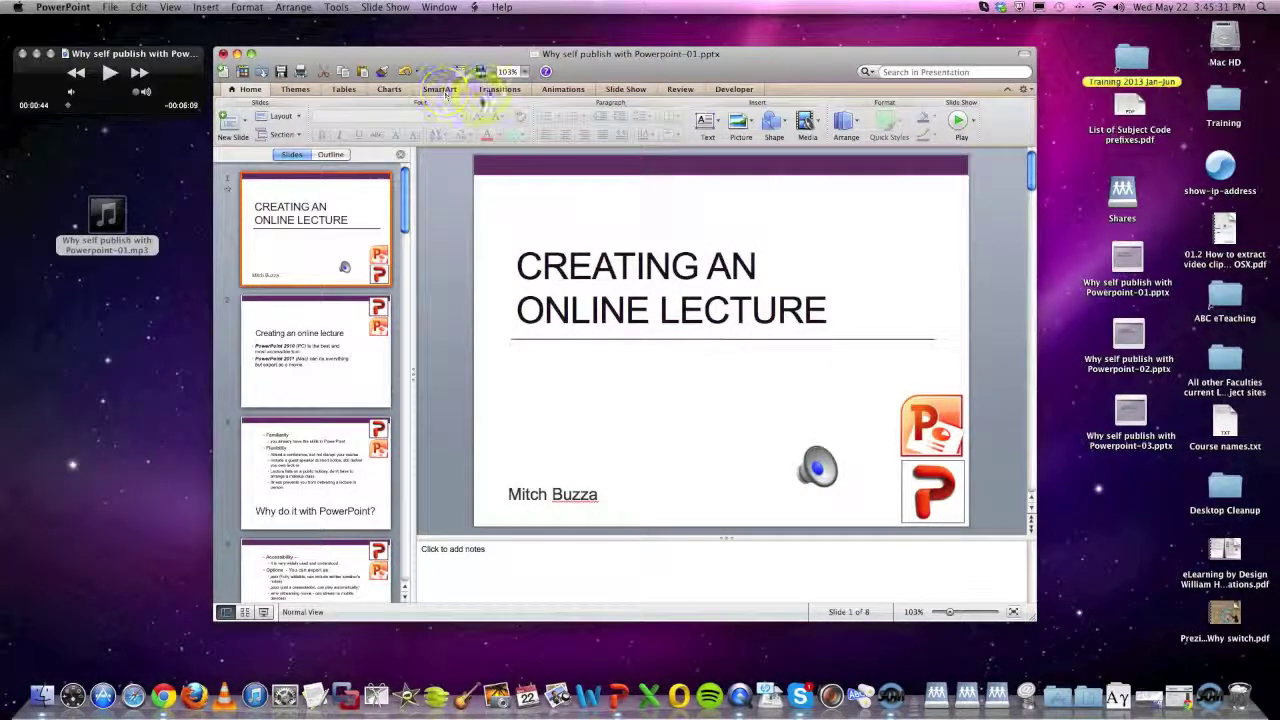
click(499, 89)
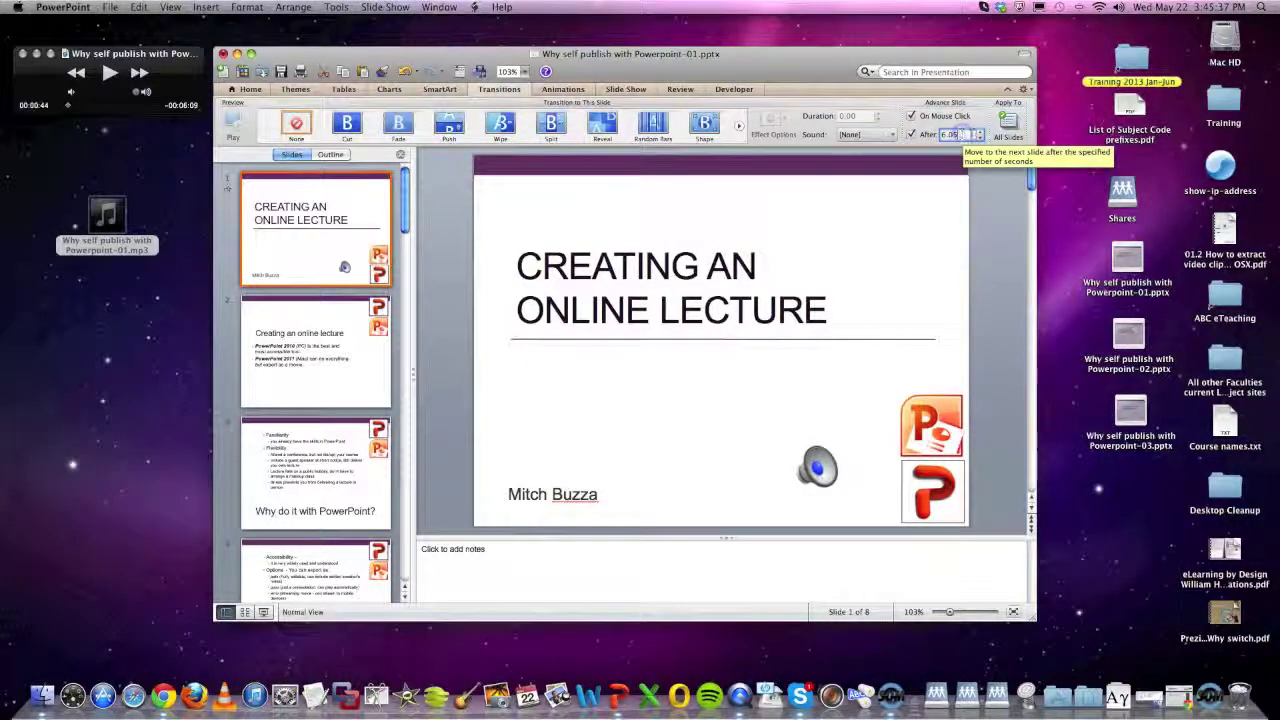
click(981, 133)
click(981, 134)
click(981, 133)
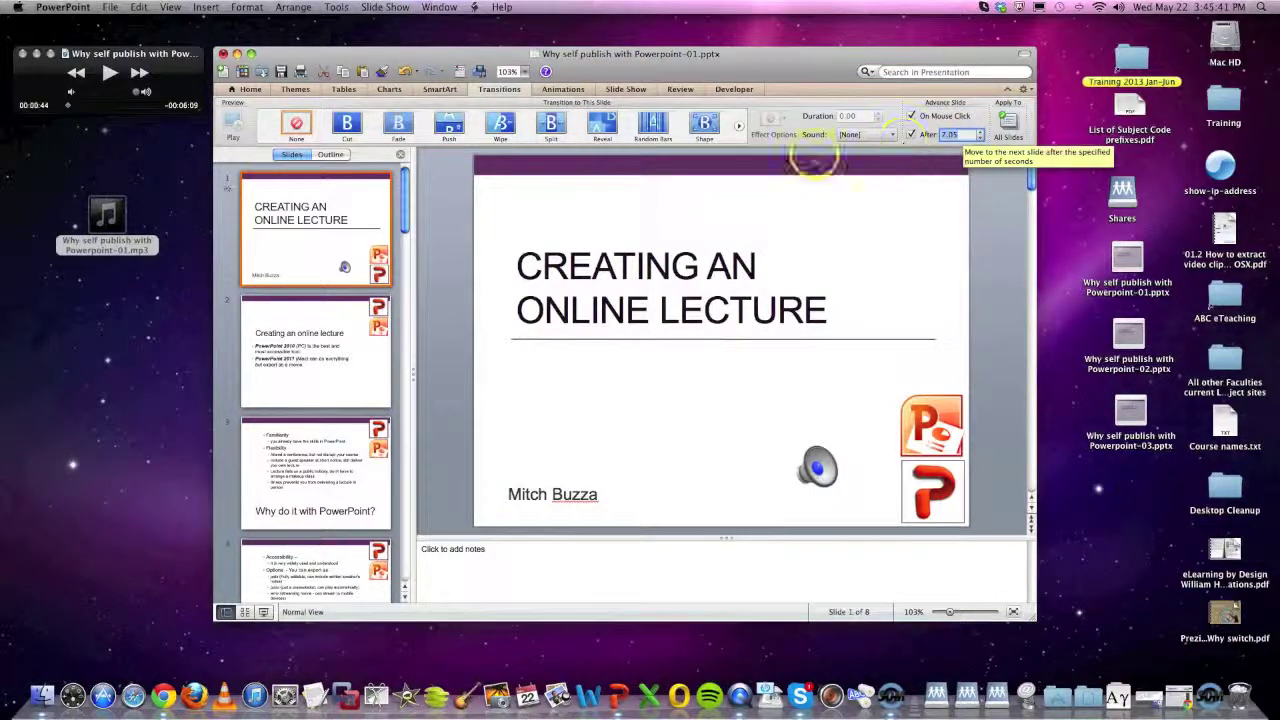
click(256, 613)
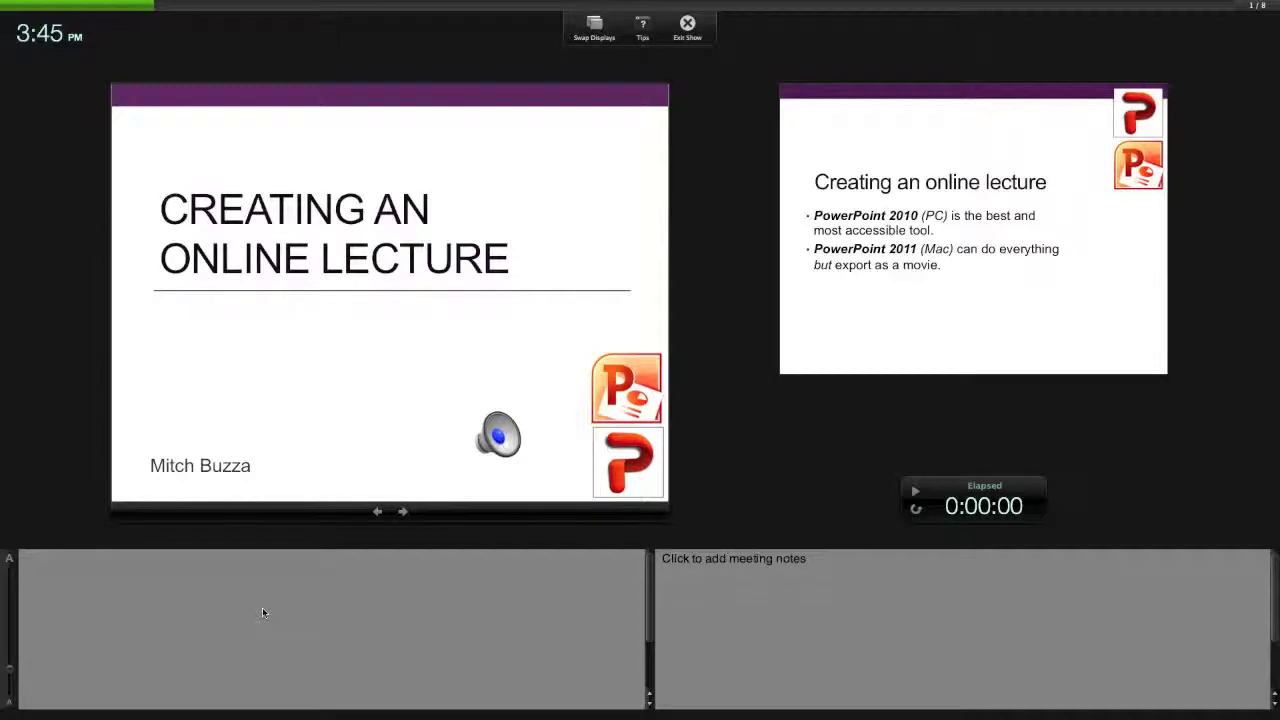
Raise slide 1's automatic advance time to 8.05 seconds and start the slideshow again
key(Right)
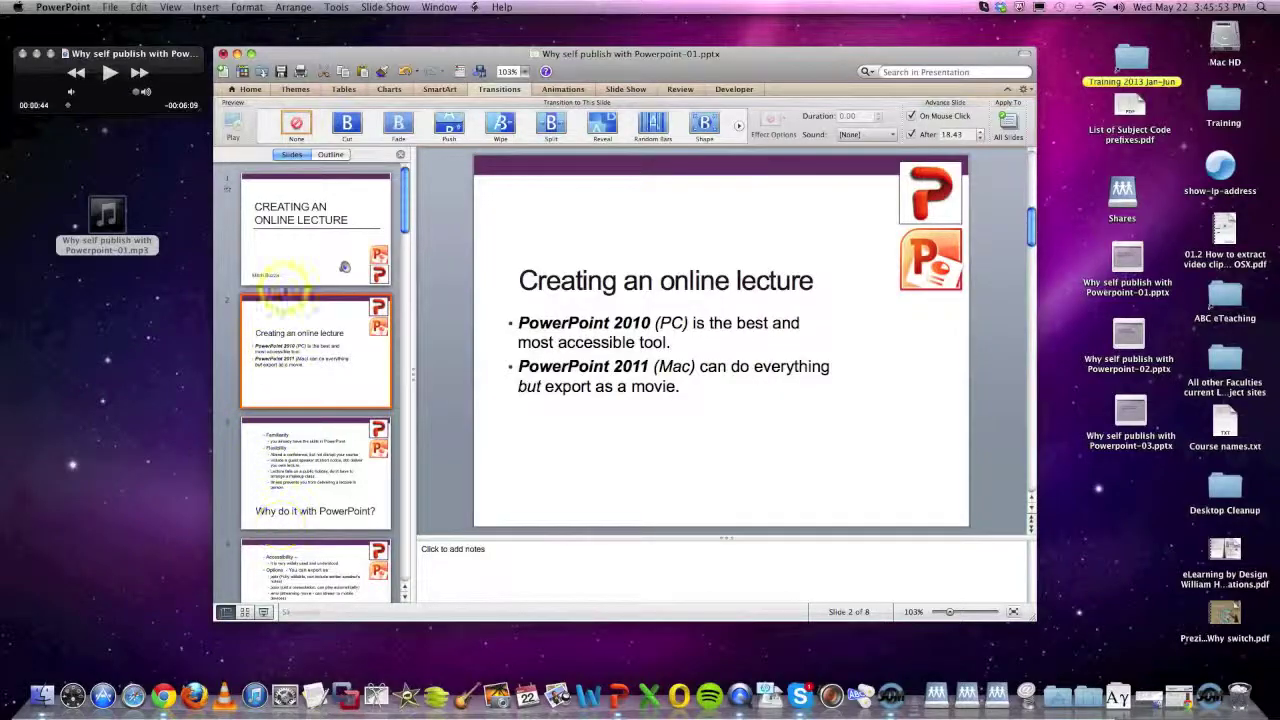
click(290, 262)
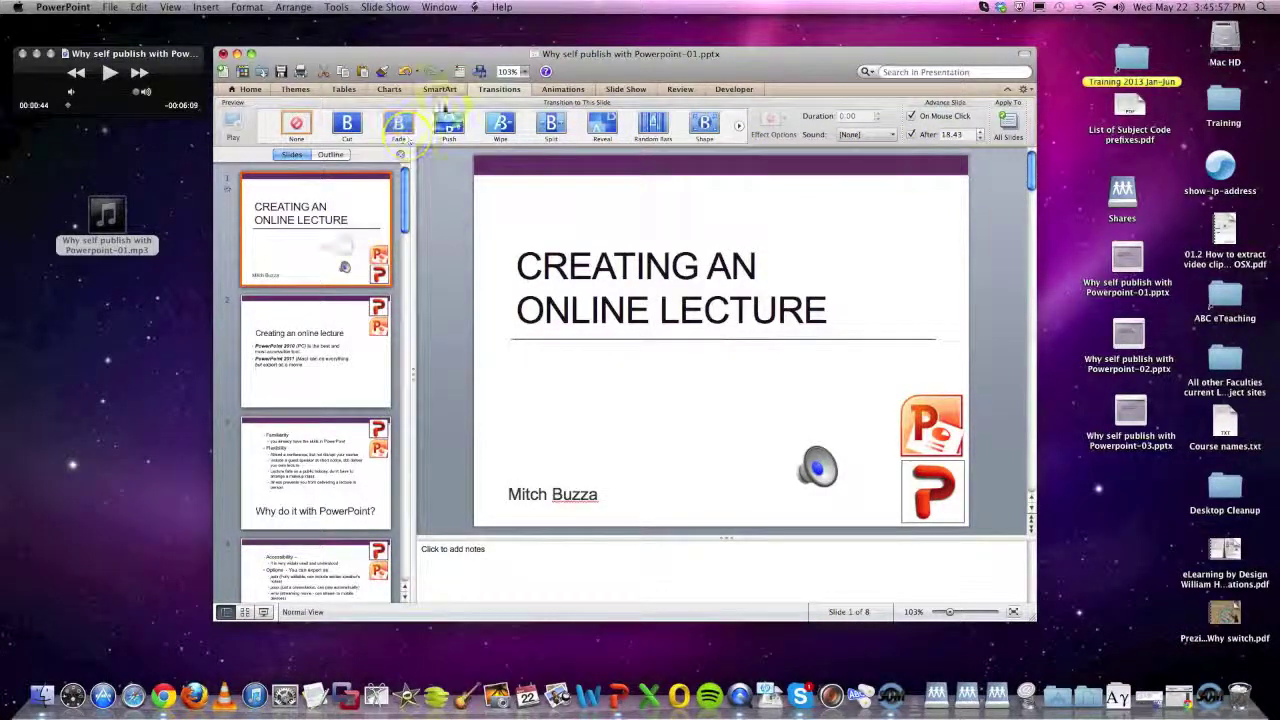
click(499, 89)
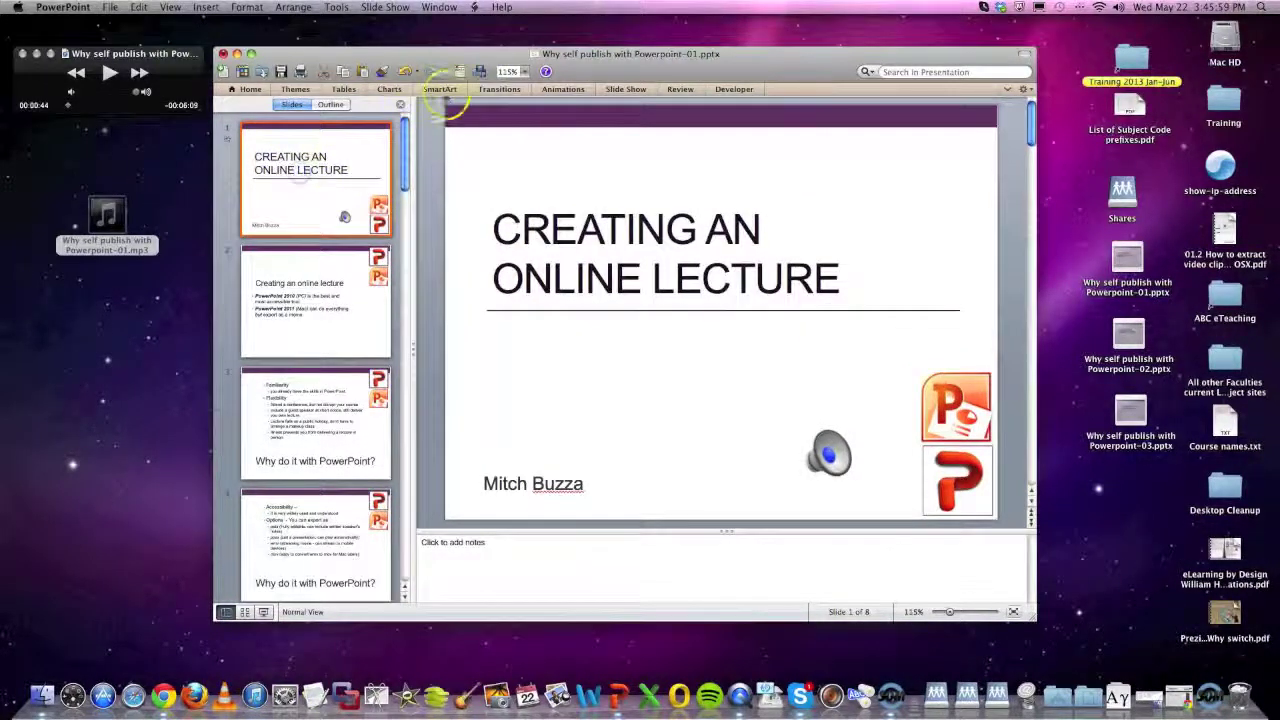
click(499, 89)
click(980, 131)
click(300, 248)
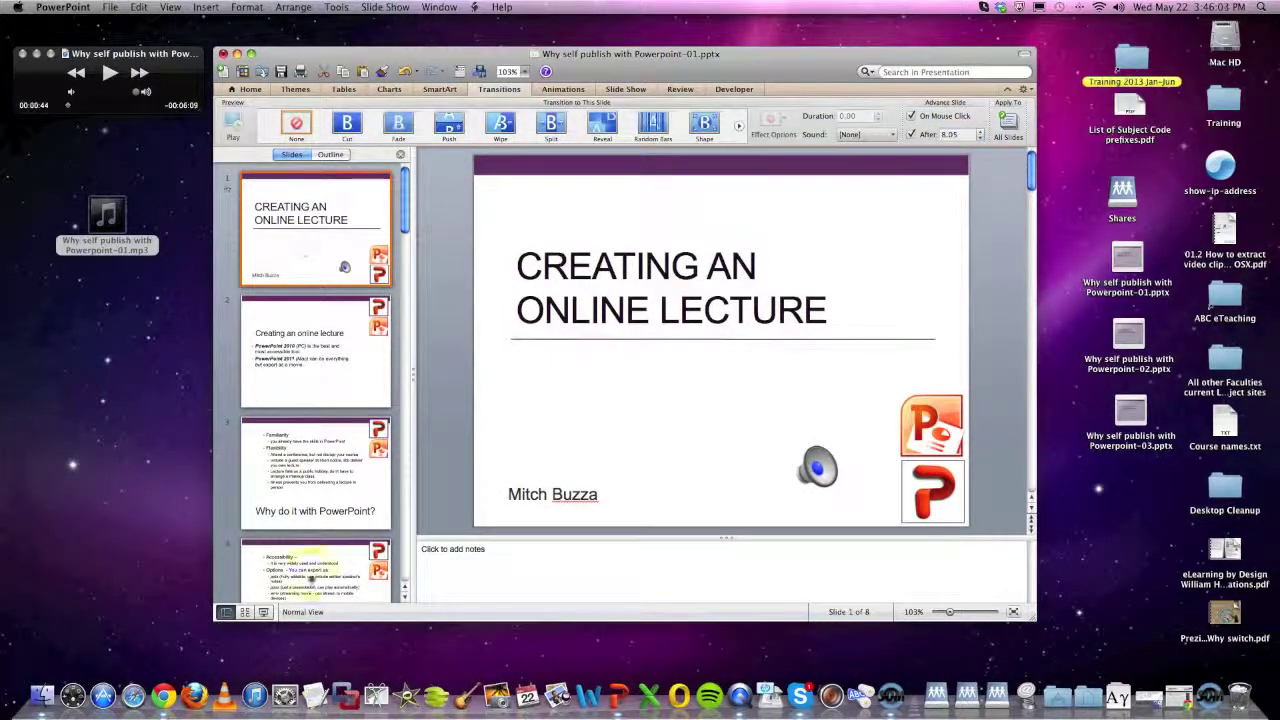
click(263, 612)
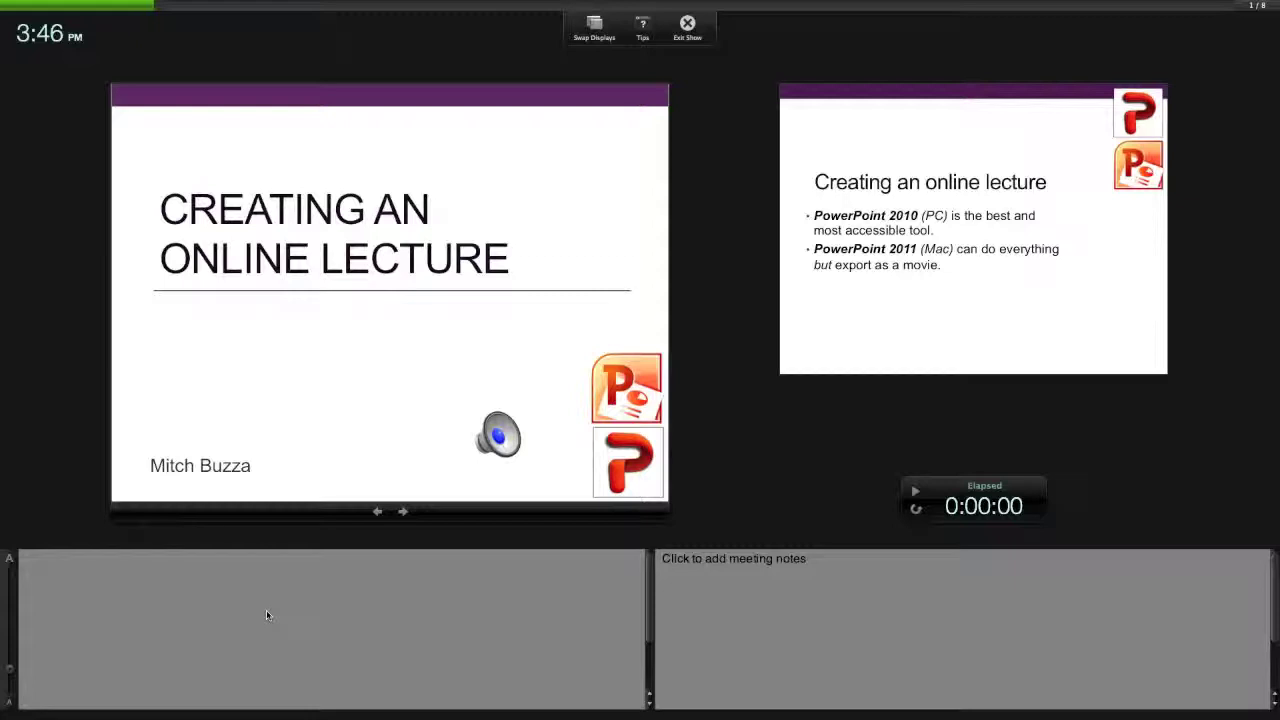
Advance the rehearsal show past slide 2 to slide 3, 'Why do it with PowerPoint?'
key(Right)
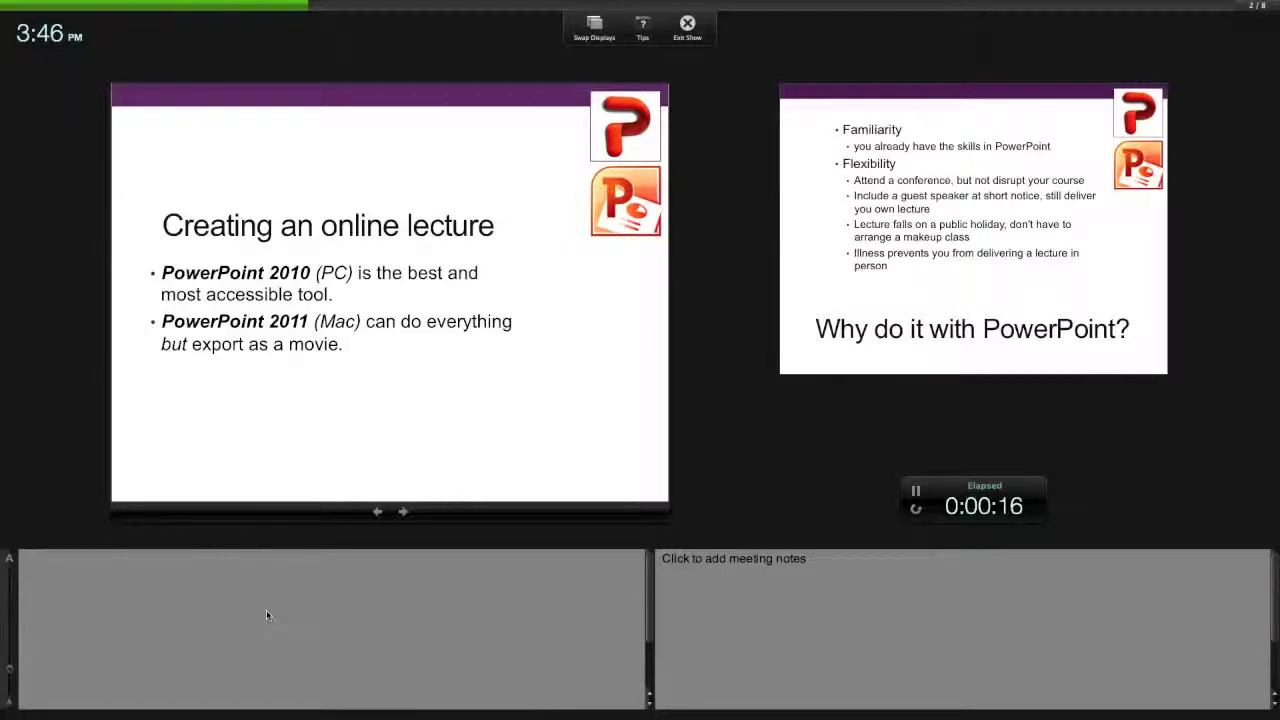
key(Right)
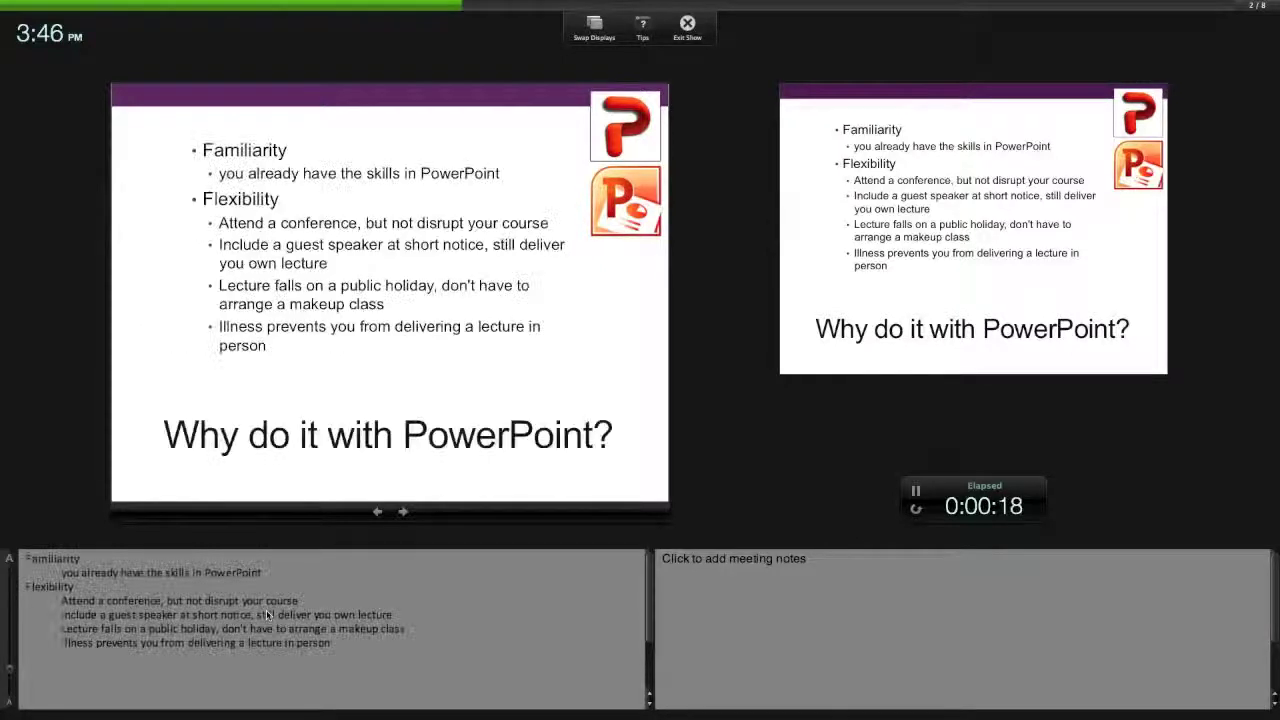